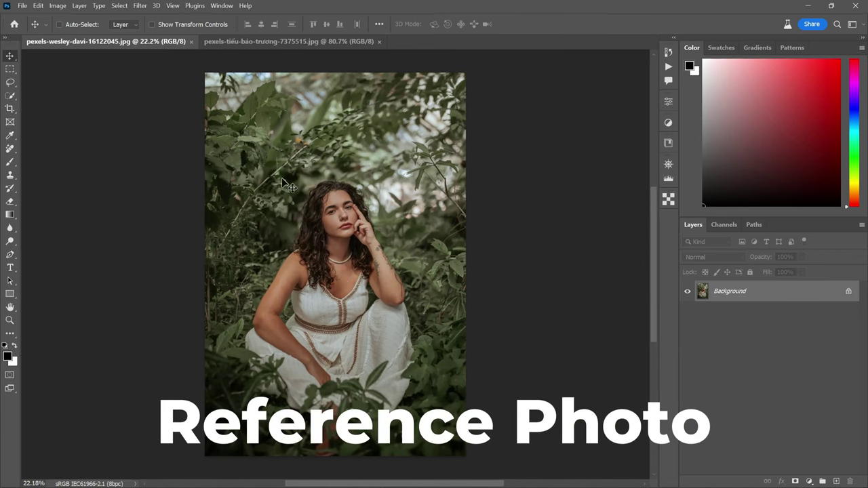
Zoom in and out on the reference portrait to inspect it
scroll(338, 206, "up", 5)
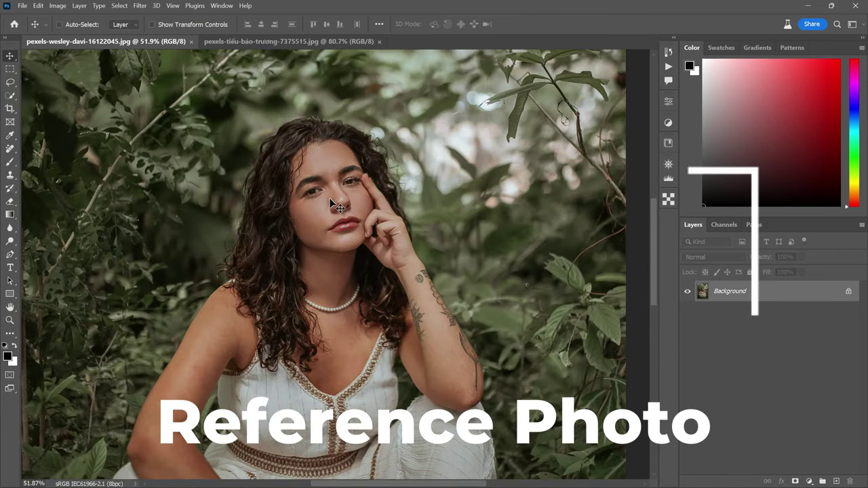
scroll(378, 232, "down", 5)
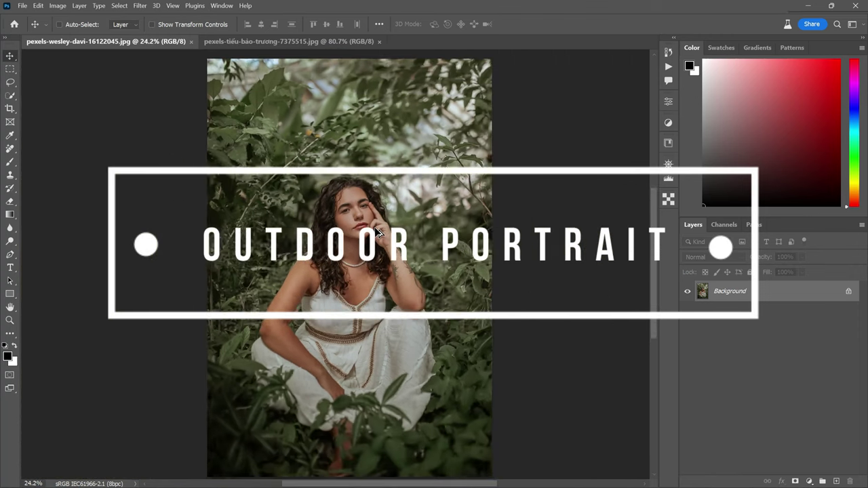
scroll(377, 235, "down", 1)
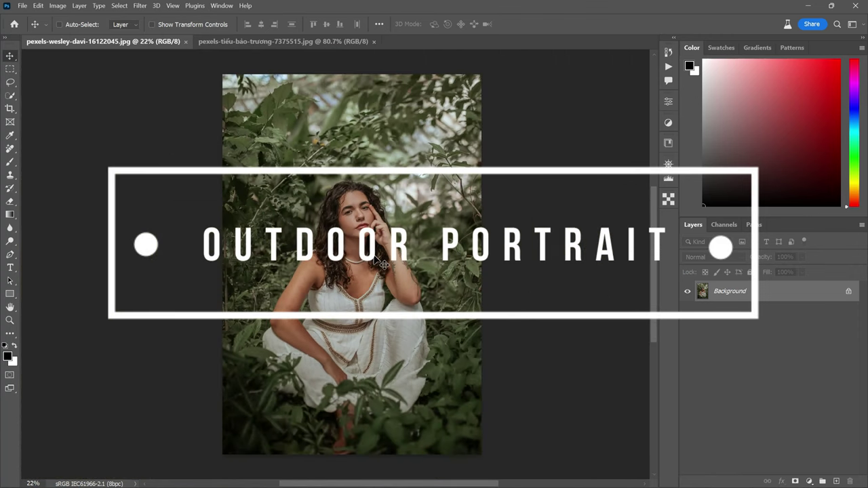
left_click(301, 48)
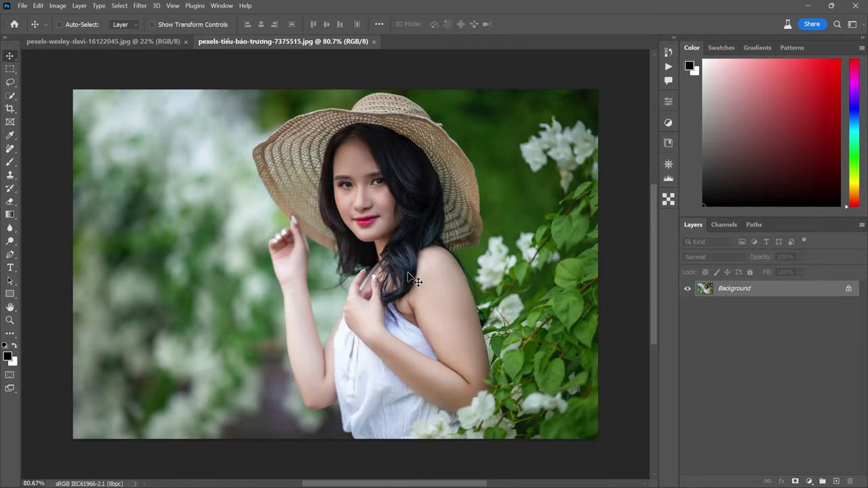
scroll(409, 275, "down", 2)
scroll(411, 276, "up", 1)
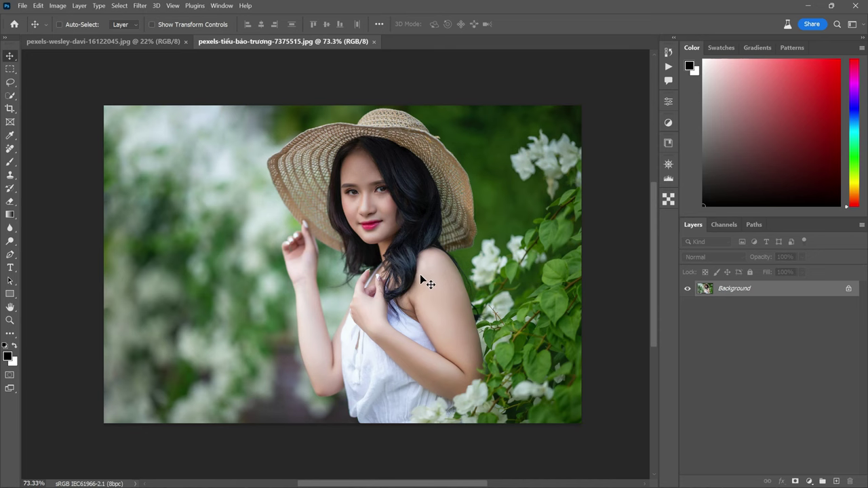
scroll(487, 224, "up", 2)
scroll(409, 222, "down", 1)
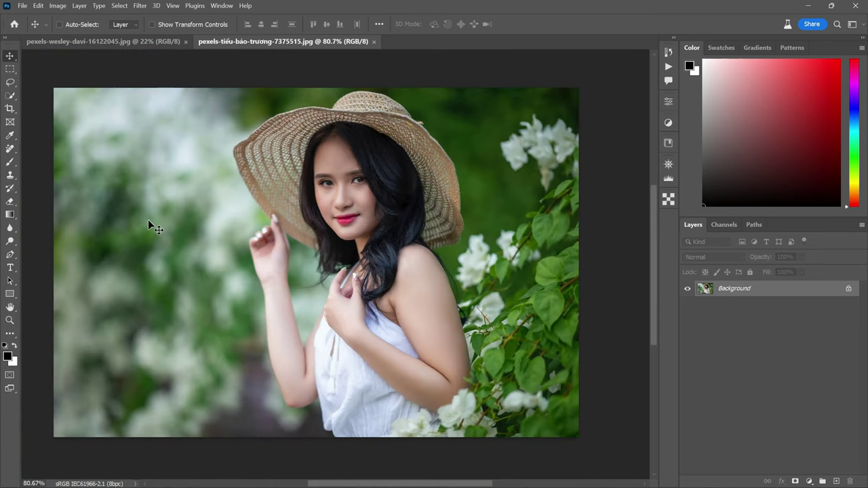
scroll(339, 189, "up", 4)
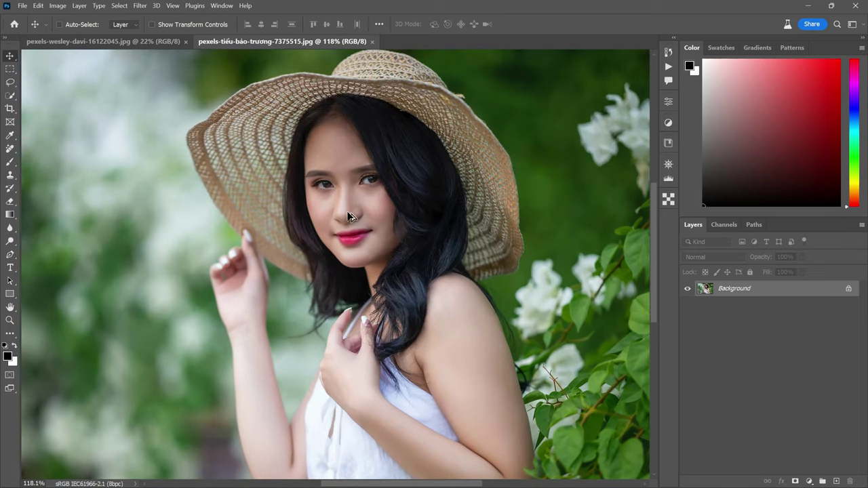
scroll(382, 212, "down", 4)
scroll(383, 216, "down", 1)
scroll(383, 215, "up", 1)
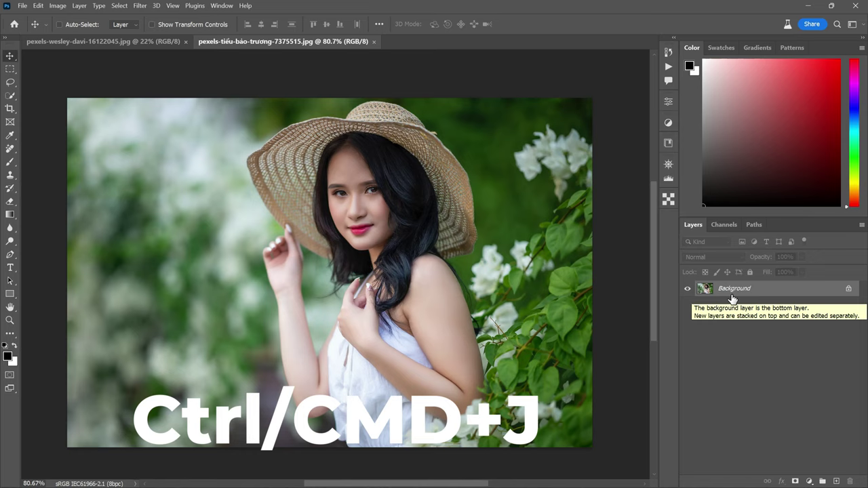
key("ctrl+j")
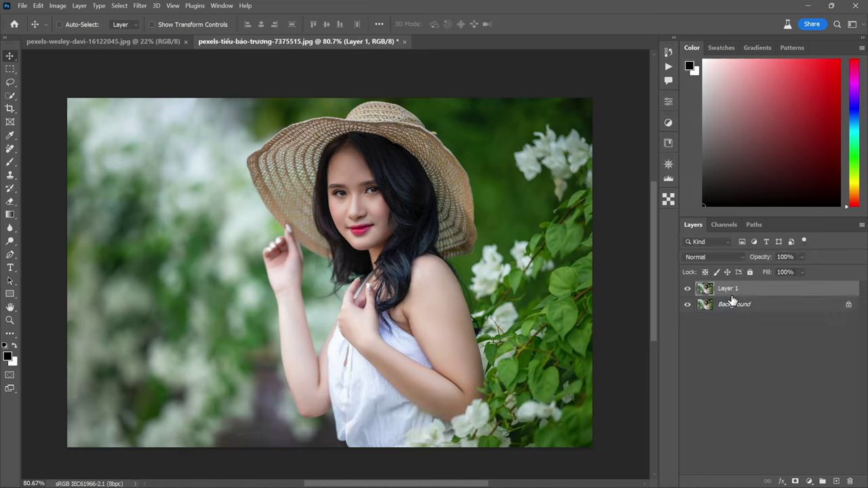
Set the copied Layer 1 to Multiply blending and add a layer mask
left_click(718, 260)
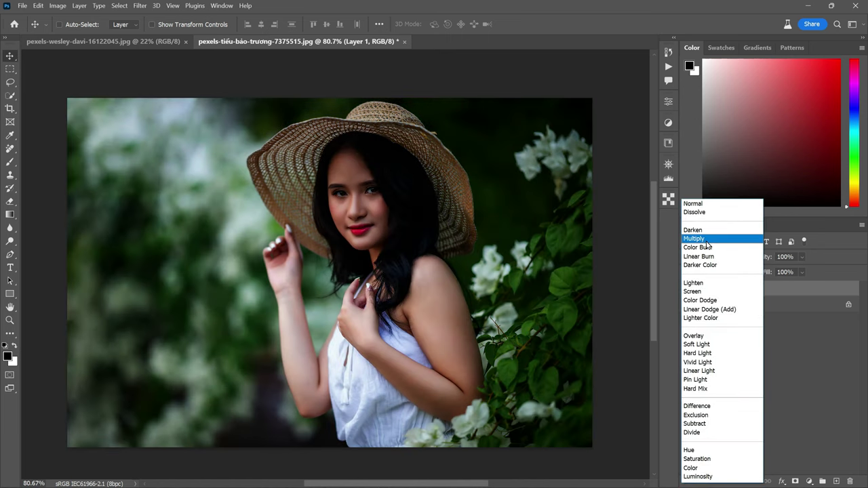
left_click(708, 240)
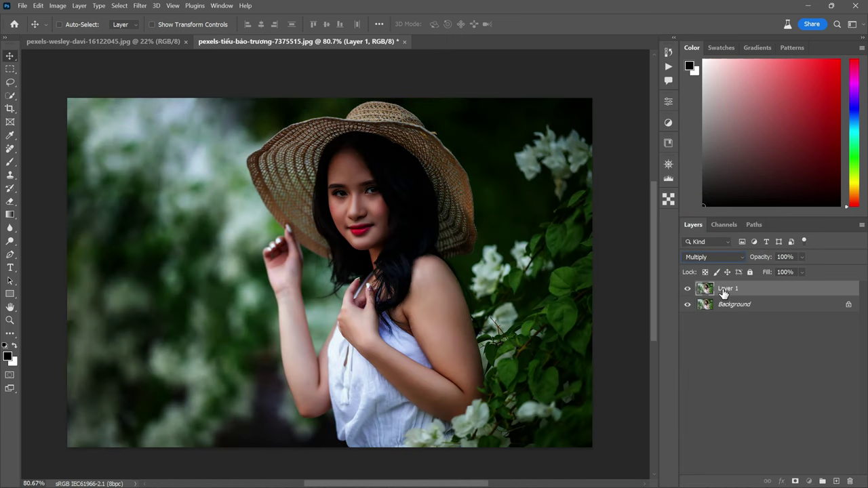
left_click(796, 481)
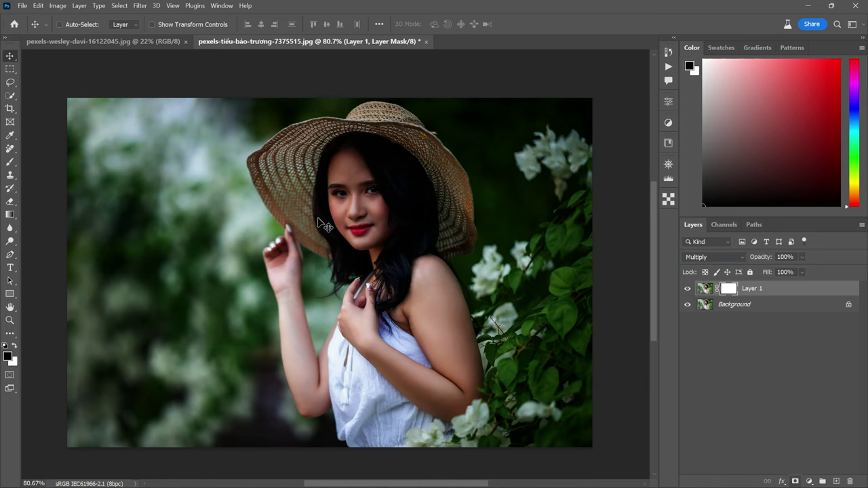
Apply Image onto Layer 1's mask without inverting, then compare the layer on and off
left_click(58, 6)
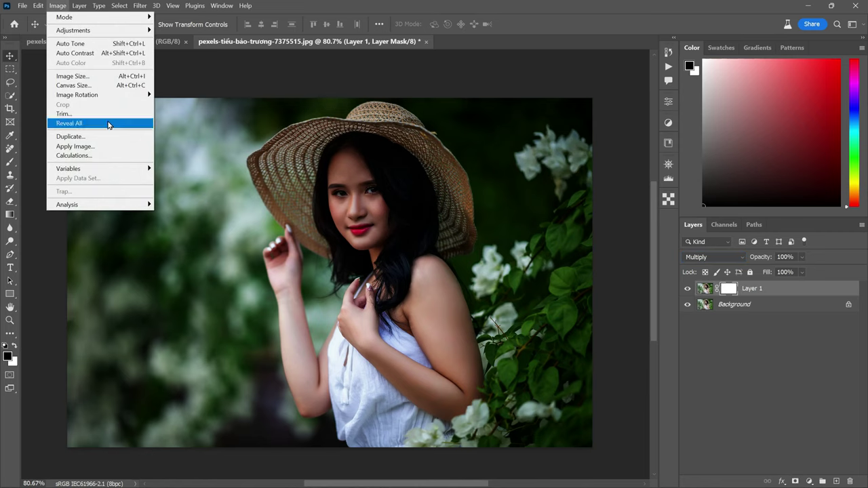
left_click(118, 146)
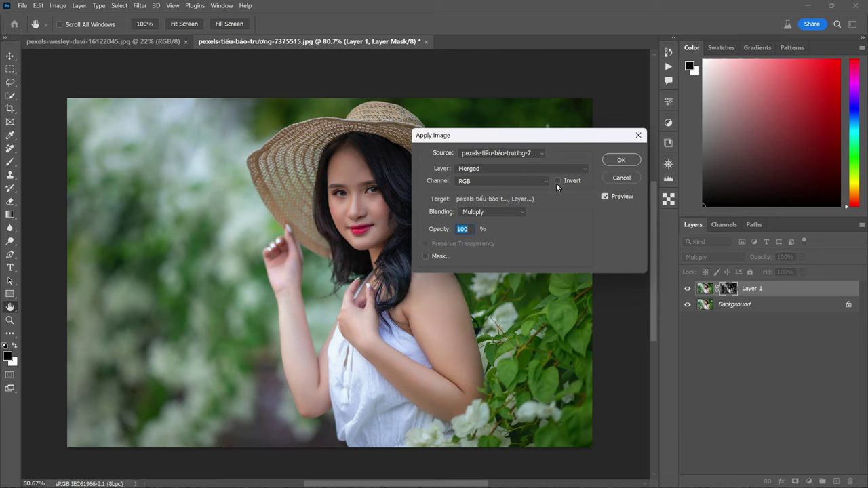
left_click(559, 182)
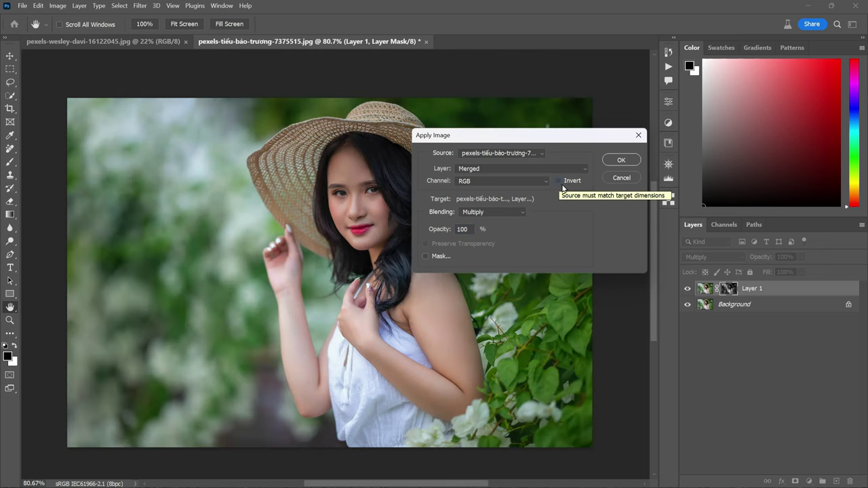
left_click_drag(554, 141, 648, 143)
left_click(711, 159)
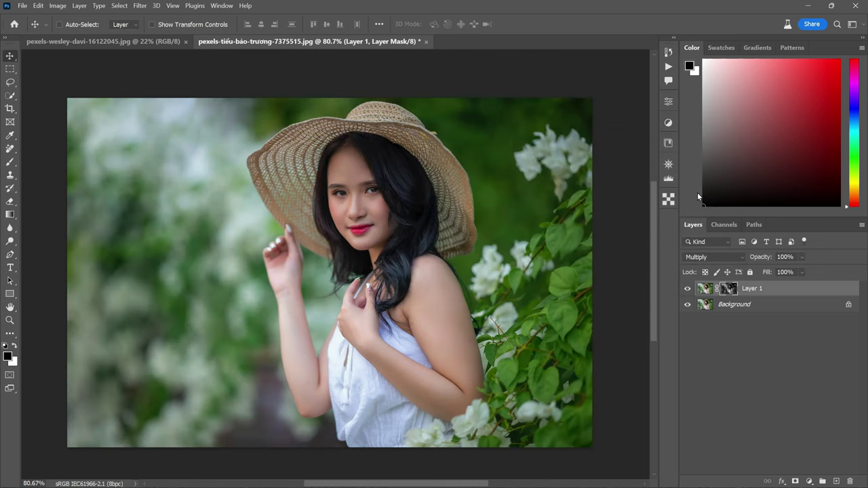
left_click(687, 289)
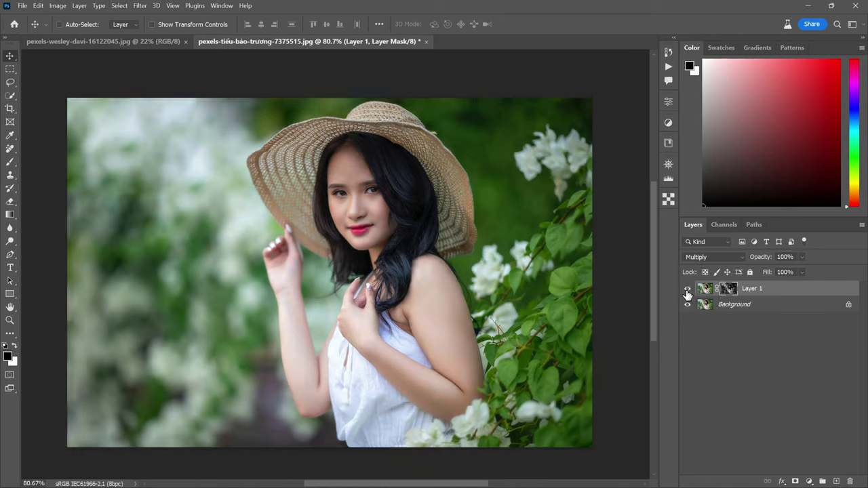
left_click(687, 289)
left_click(687, 289)
left_click(687, 289)
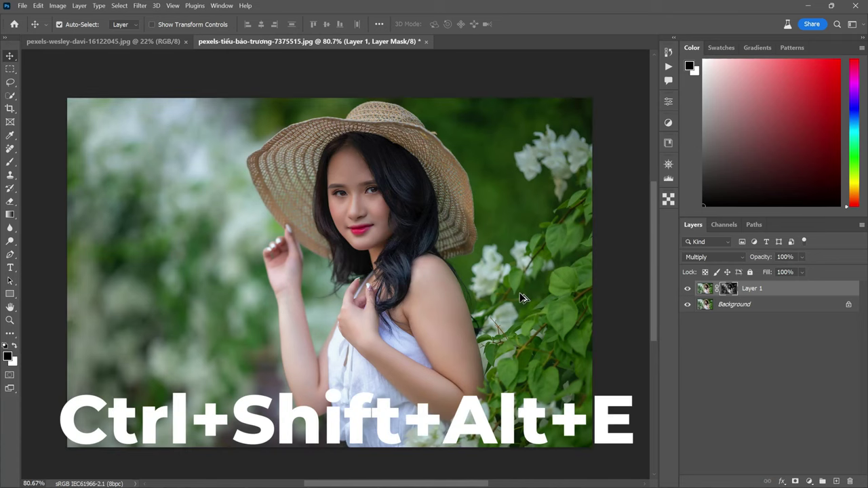
Stamp all visible layers into a new merged Layer 2 at the top
key("ctrl+shift+alt+e")
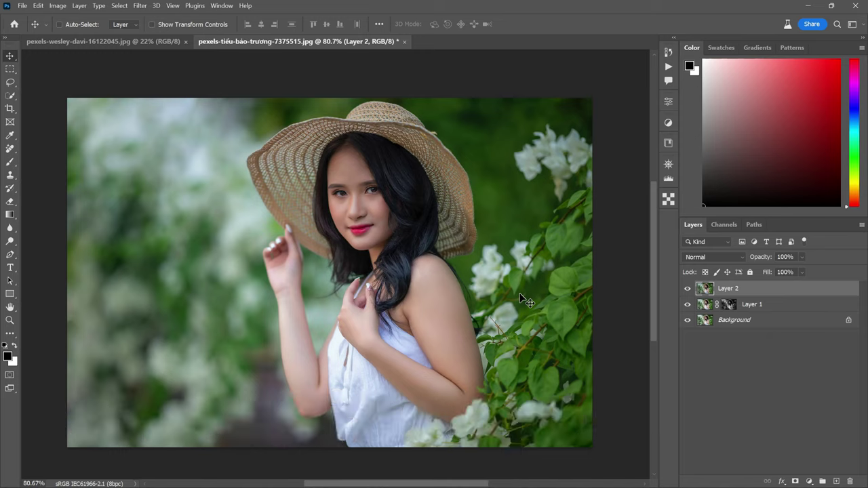
left_click(140, 6)
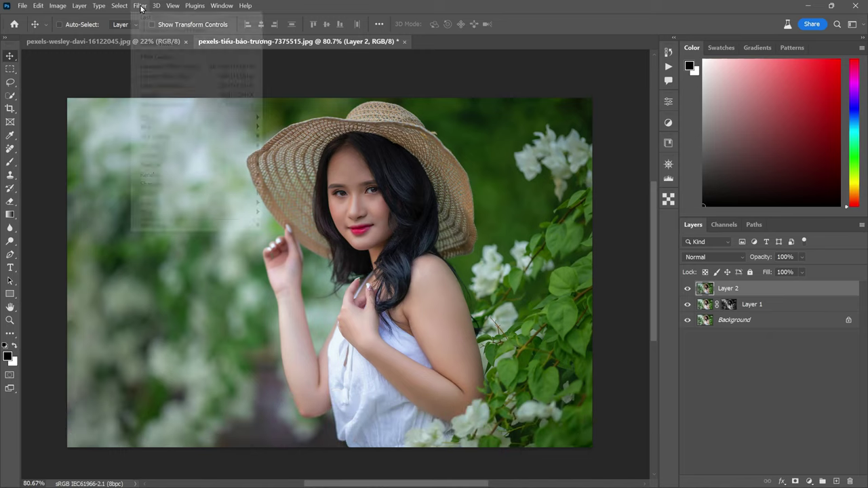
Turn on Color Transfer in Neural Filters and apply the green leaf preset
left_click(158, 44)
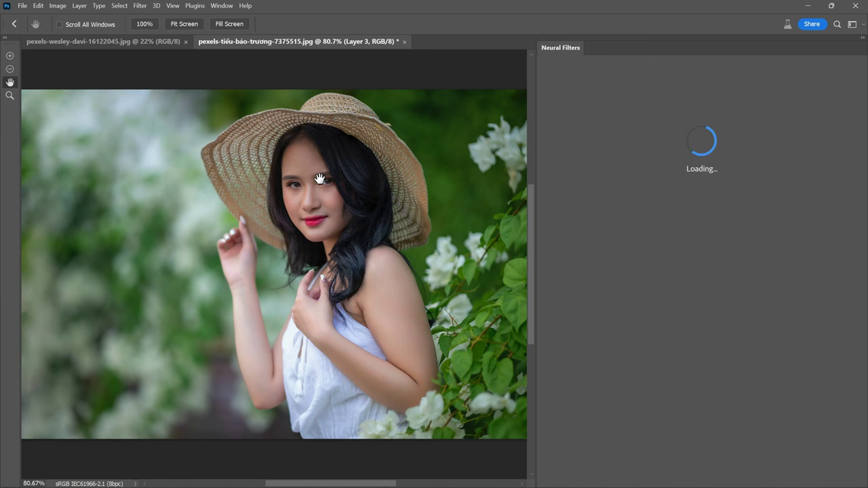
scroll(332, 244, "down", 3)
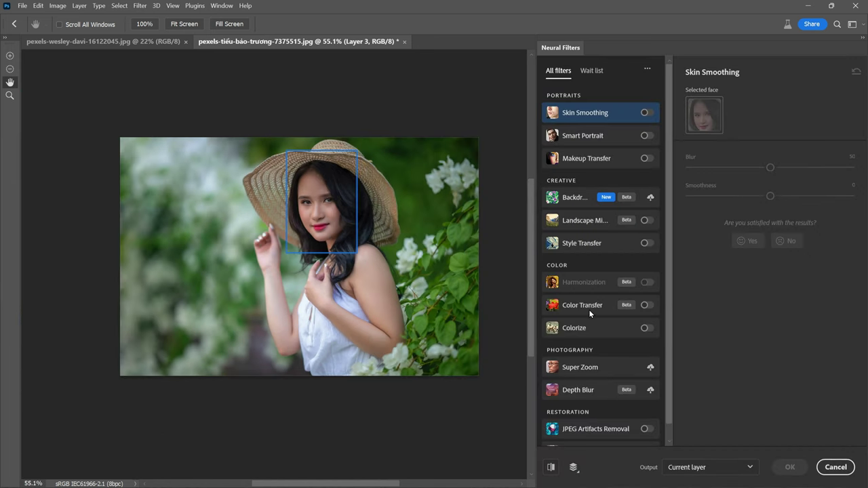
left_click(649, 305)
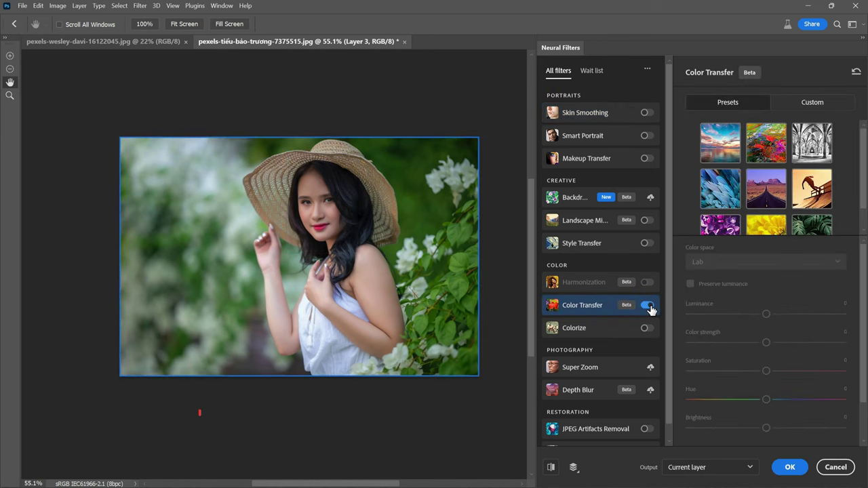
scroll(810, 176, "down", 2)
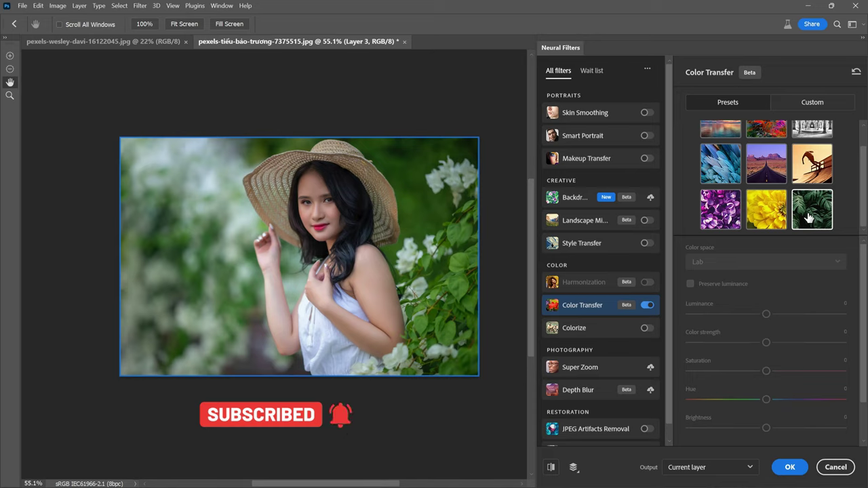
left_click(809, 217)
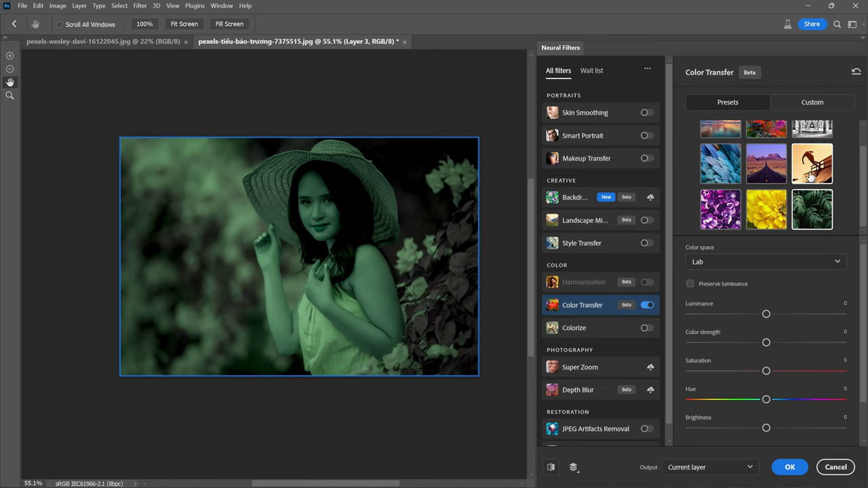
Load the pexels-wesley-davi-16122045 JPG from Copy Style as the custom Color Transfer reference
left_click(806, 103)
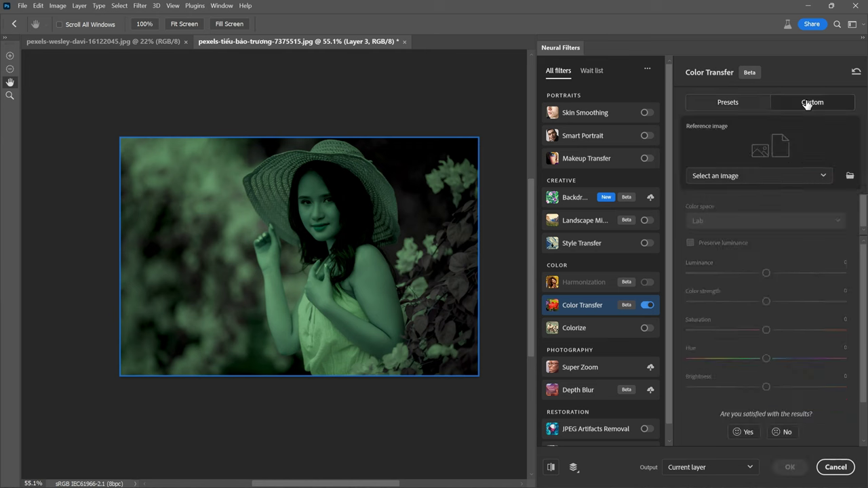
left_click(849, 177)
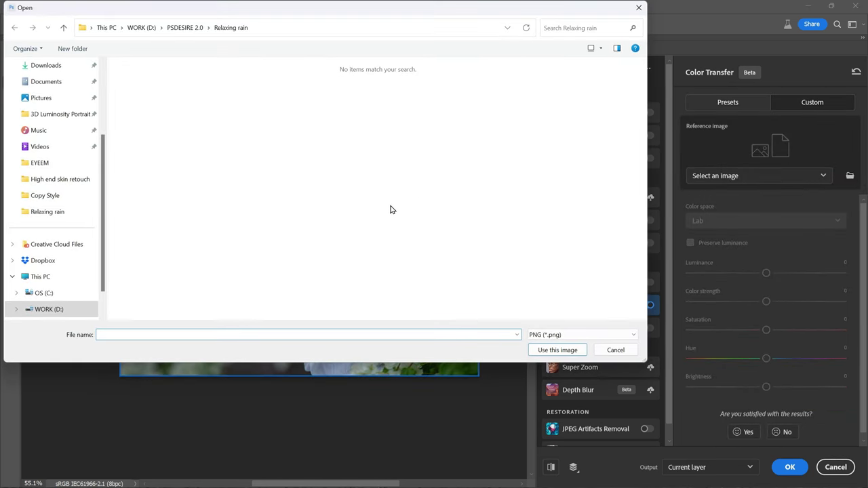
left_click(53, 196)
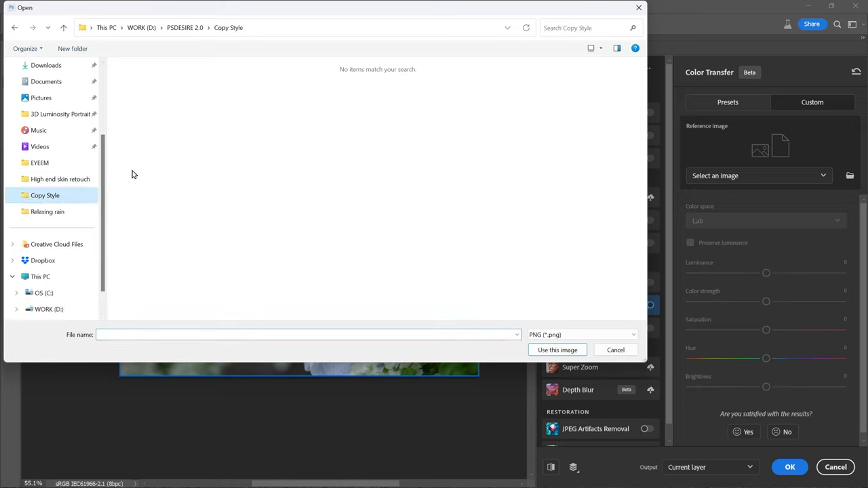
left_click(595, 339)
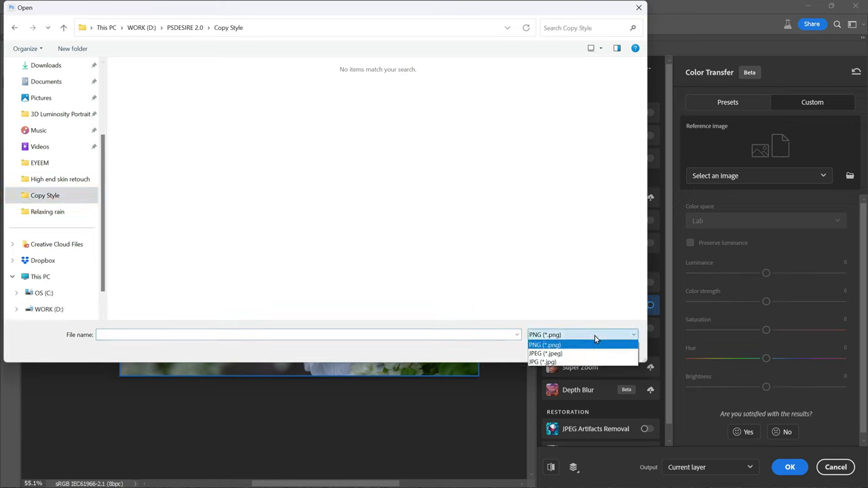
left_click(591, 354)
left_click(584, 338)
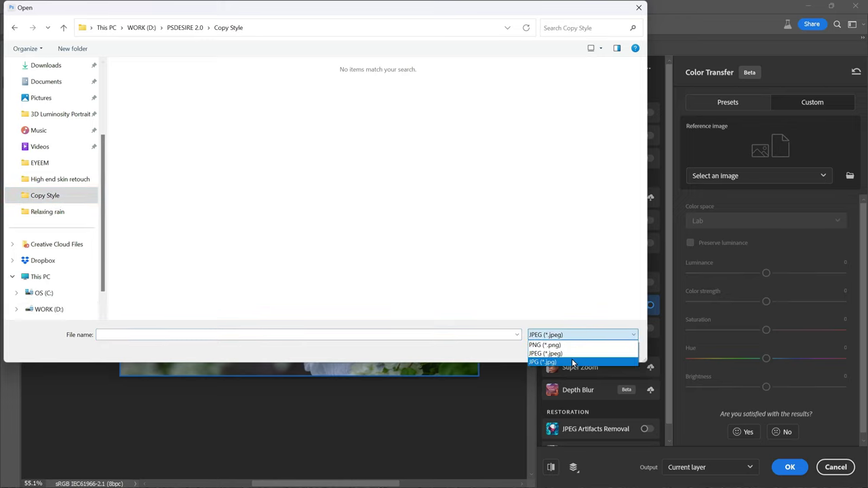
left_click(574, 363)
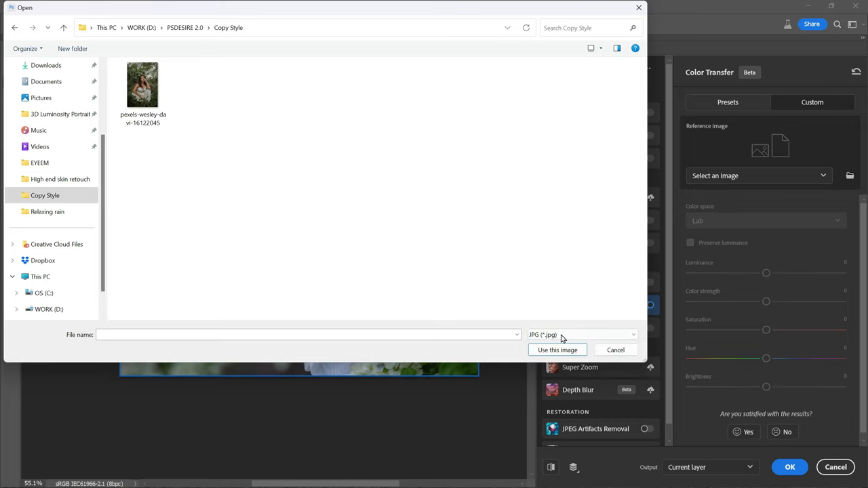
left_click(149, 104)
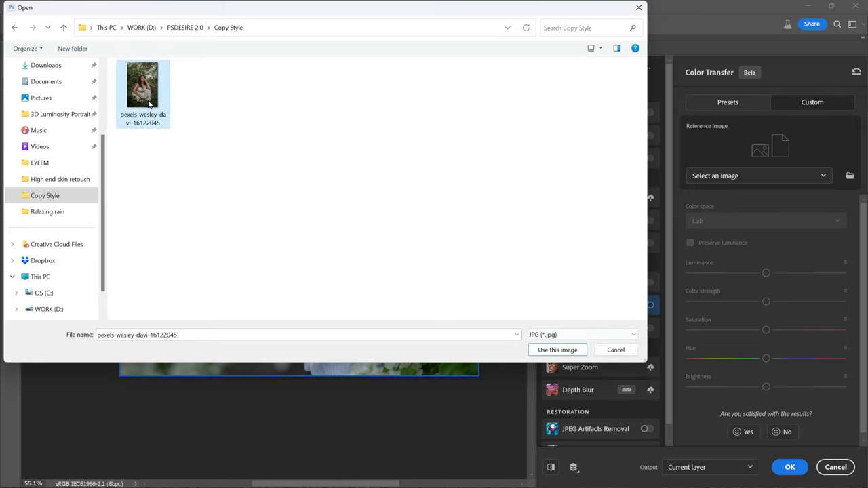
left_click(535, 351)
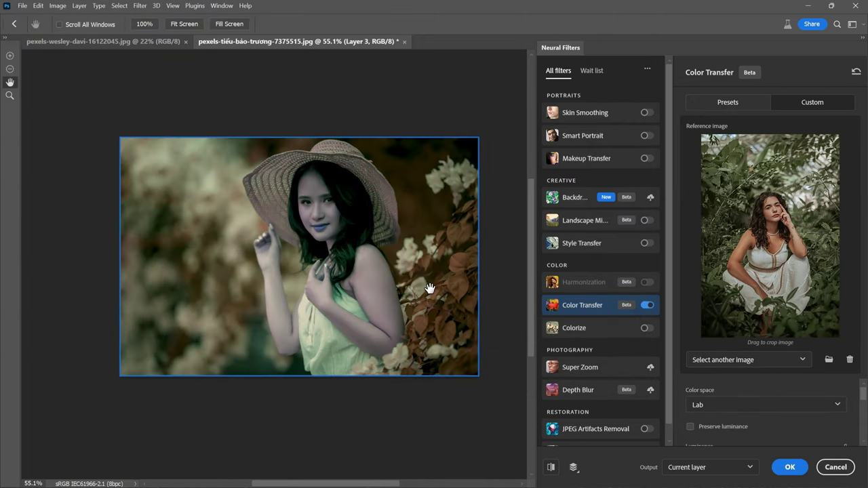
Switch the Color Transfer color space from Lab to RGB
left_click_drag(381, 487, 397, 487)
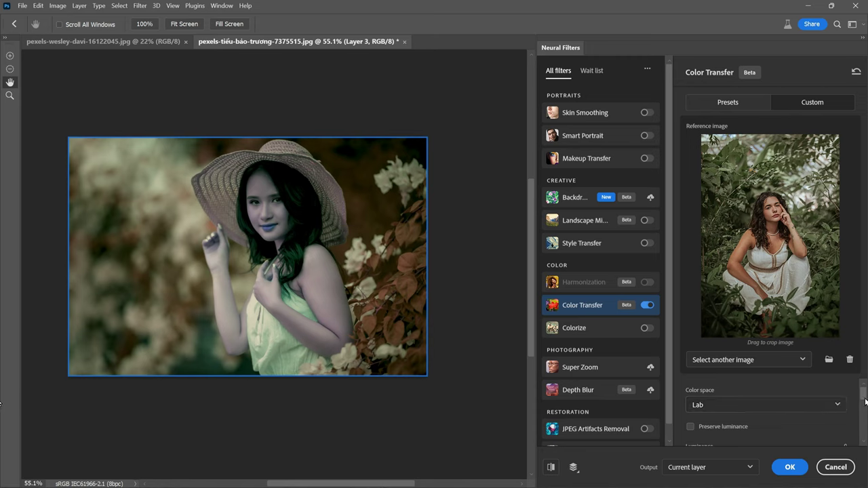
scroll(865, 402, "down", 1)
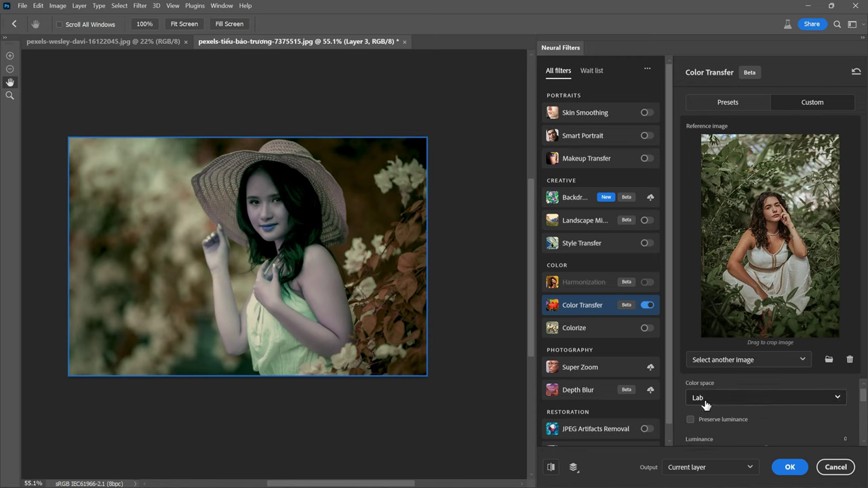
left_click(763, 405)
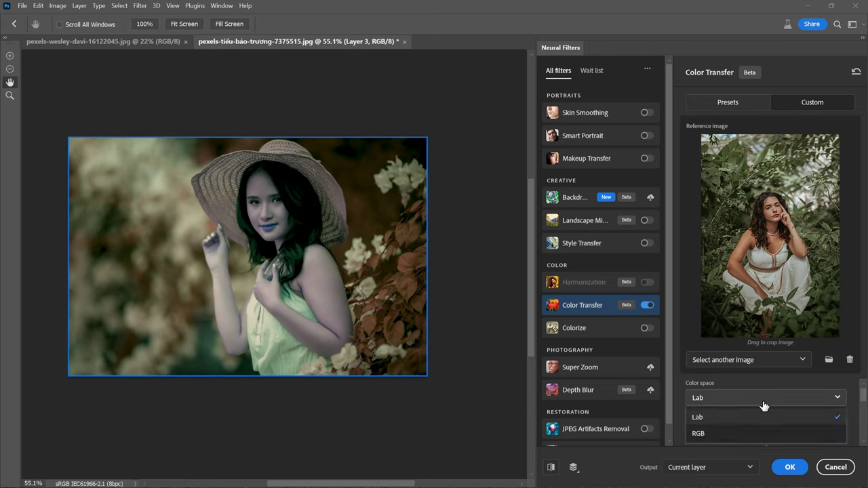
left_click(731, 434)
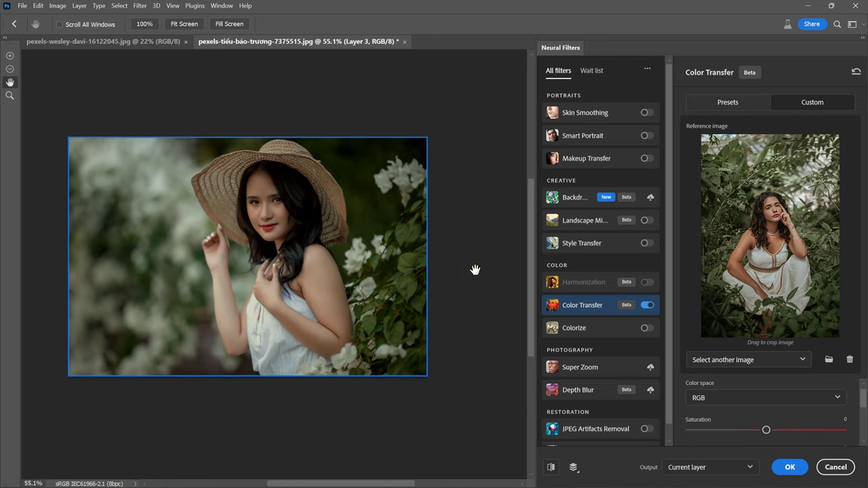
Set Color Transfer Brightness to +21, Saturation to 0 and Hue to -3
left_click_drag(865, 399, 866, 418)
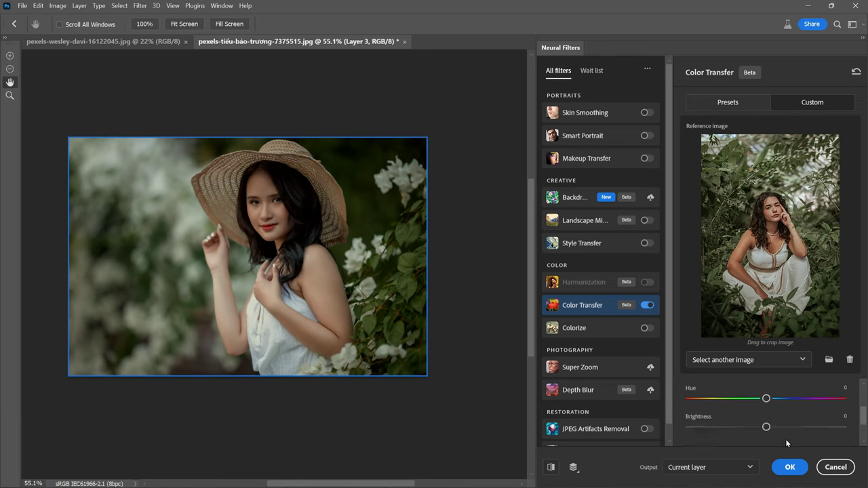
left_click_drag(768, 428, 790, 428)
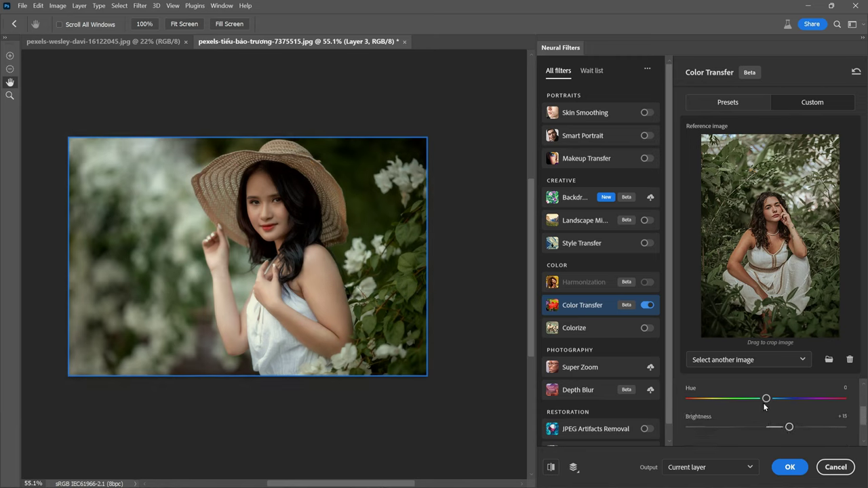
scroll(862, 427, "up", 2)
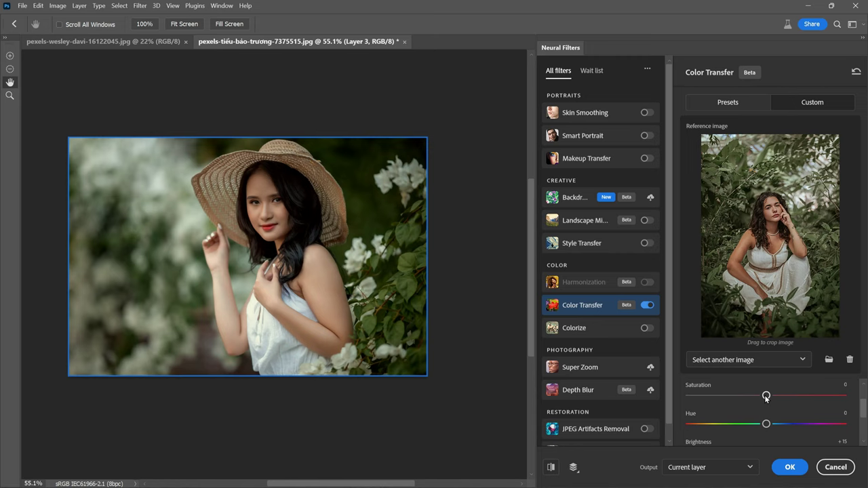
left_click_drag(760, 397, 753, 426)
scroll(790, 423, "down", 2)
left_click_drag(797, 402, 799, 402)
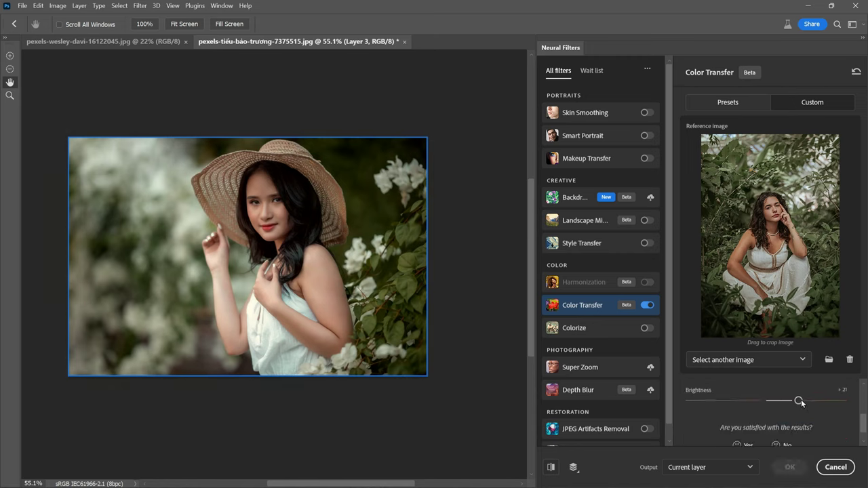
scroll(780, 410, "up", 2)
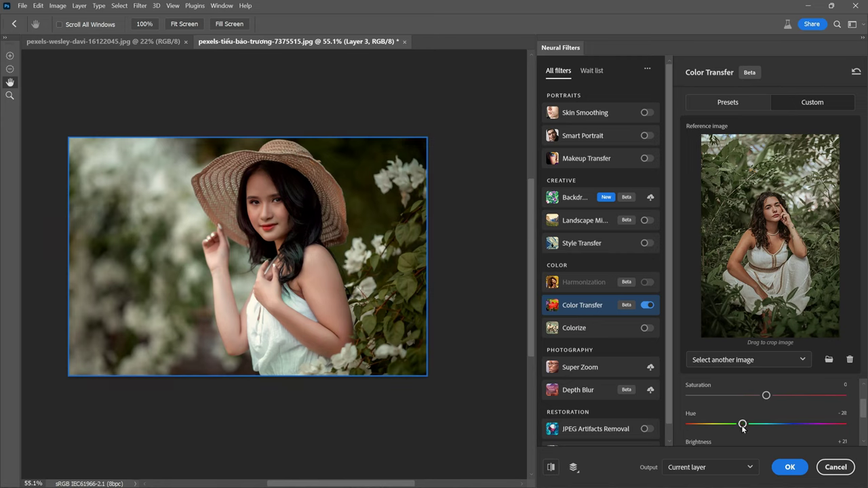
left_click_drag(746, 428, 764, 428)
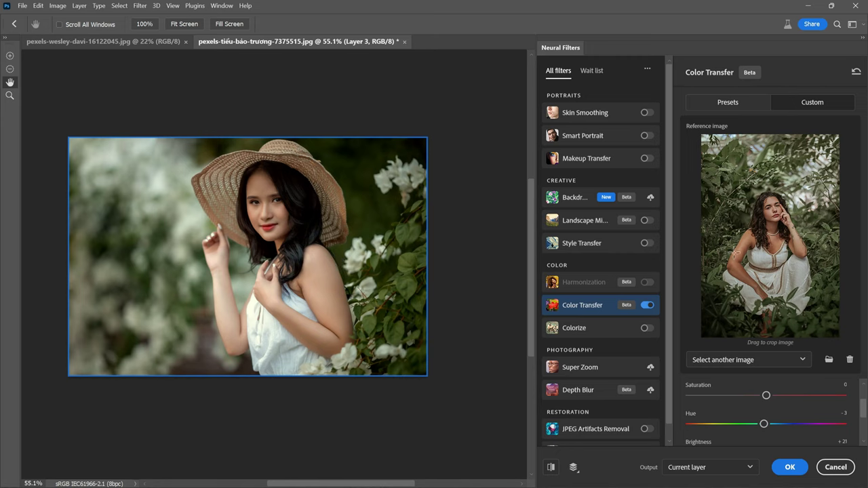
Output the Color Transfer result as a smart filter and apply it
left_click(750, 468)
left_click(715, 462)
left_click(790, 468)
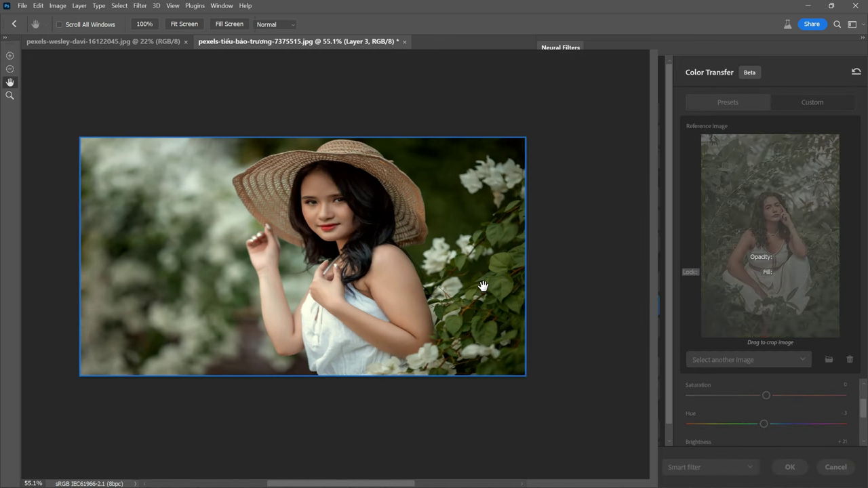
Toggle the Background-only view to compare the original and recolored portrait
scroll(249, 194, "down", 3)
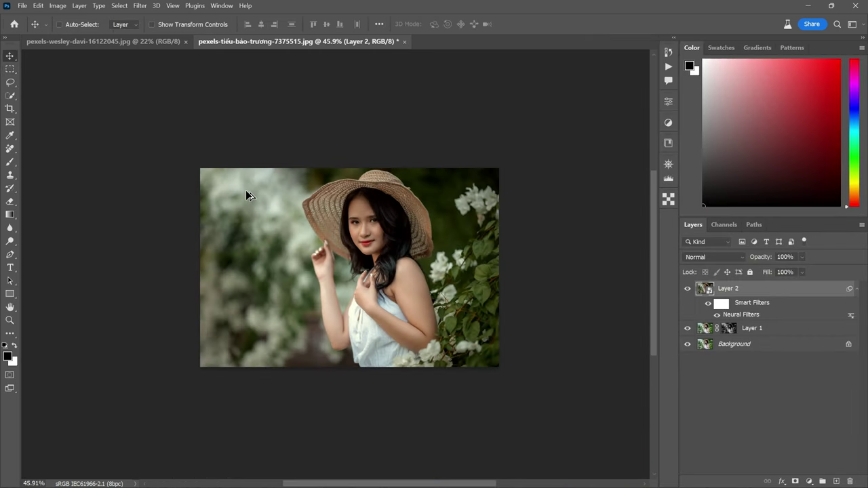
scroll(391, 254, "up", 2)
left_click(688, 346, "alt")
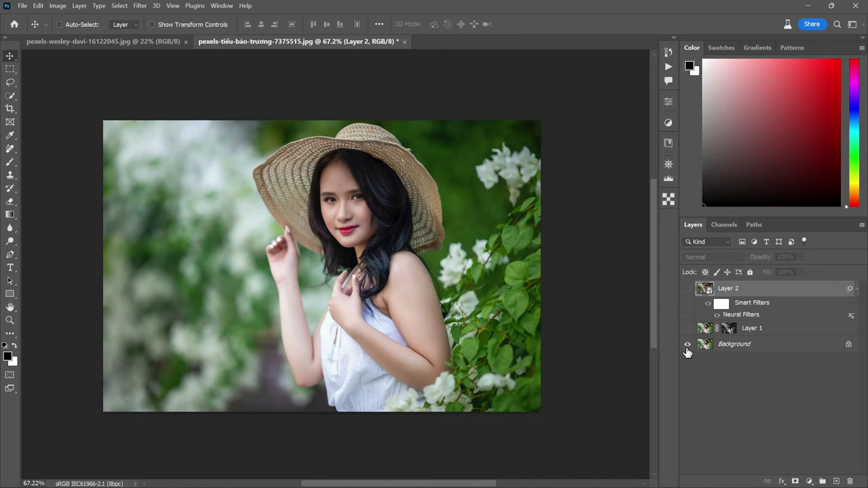
left_click(688, 346, "alt")
left_click(688, 346, "alt")
left_click(687, 346, "alt")
left_click(688, 346, "alt")
left_click(687, 346, "alt")
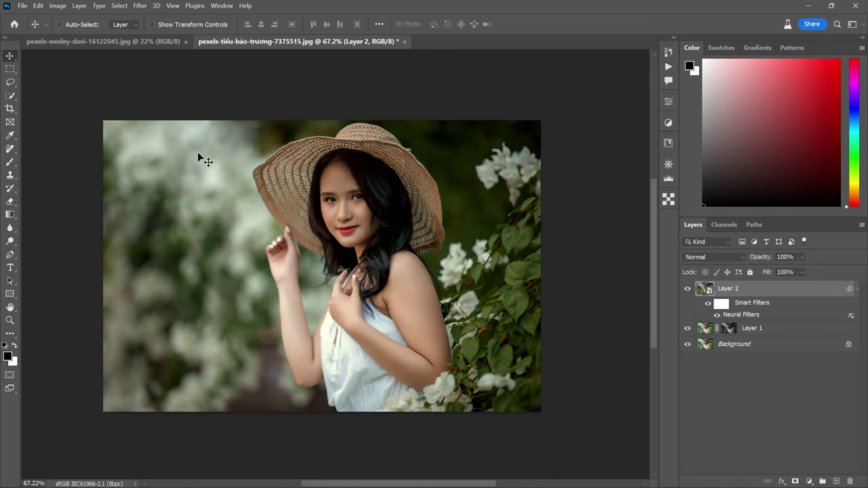
left_click(22, 7)
Place pexels-wesley-davi-16122045 as an embedded layer, scaled down on the canvas's left side
left_click(83, 223)
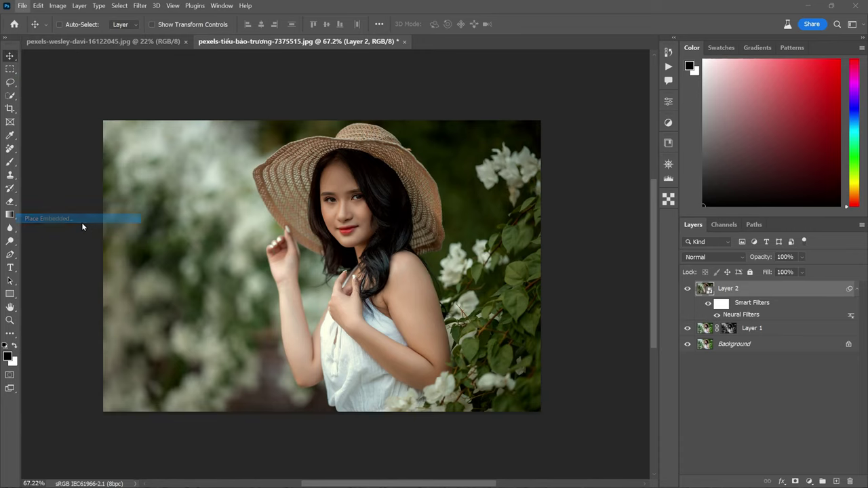
left_click(45, 195)
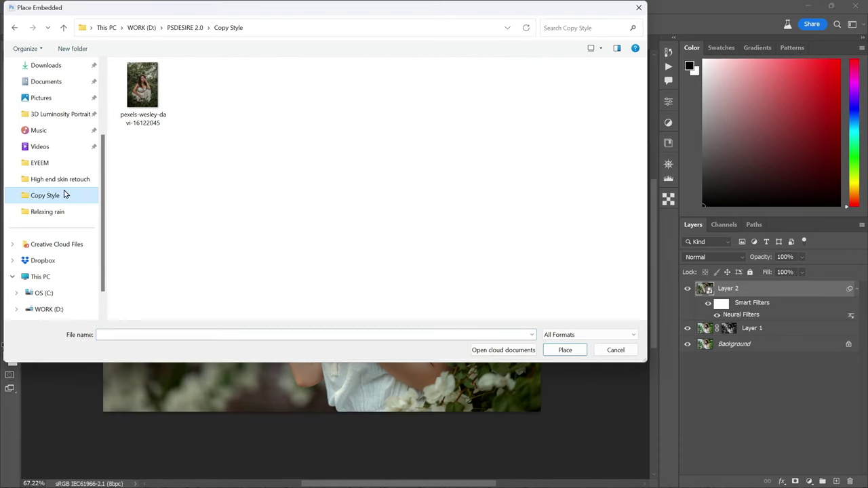
double_click(144, 117)
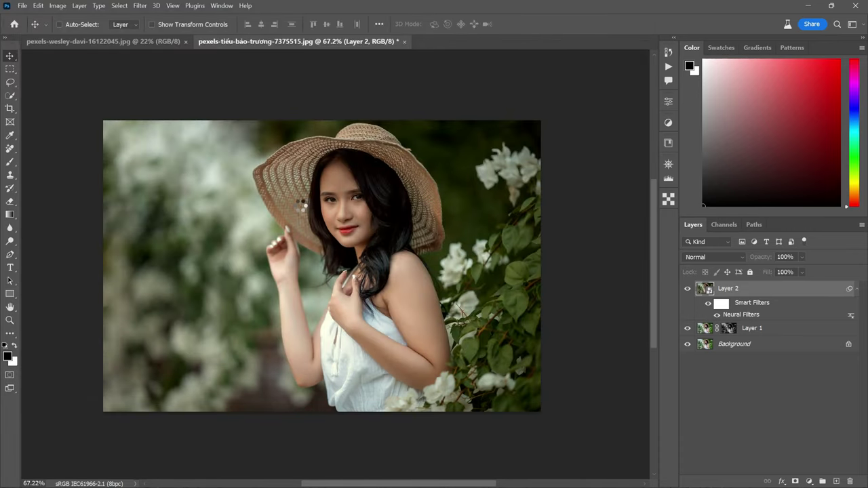
left_click_drag(422, 119, 348, 229)
left_click_drag(319, 299, 209, 283)
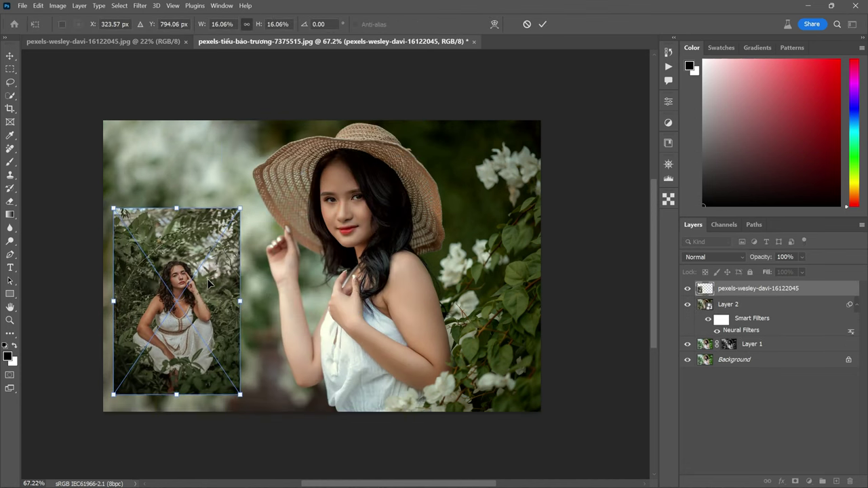
key("Return")
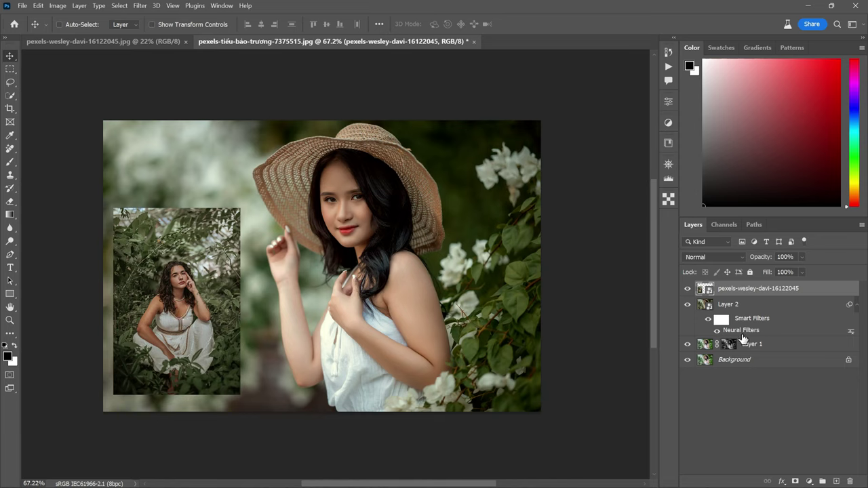
Reopen Layer 2's Neural Filters, lower Saturation slightly, set Brightness to +15 and reapply
double_click(740, 332)
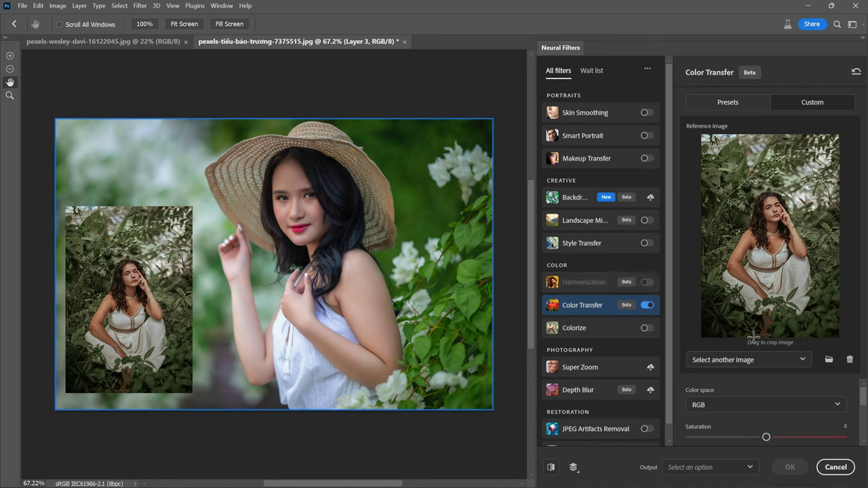
scroll(786, 403, "down", 2)
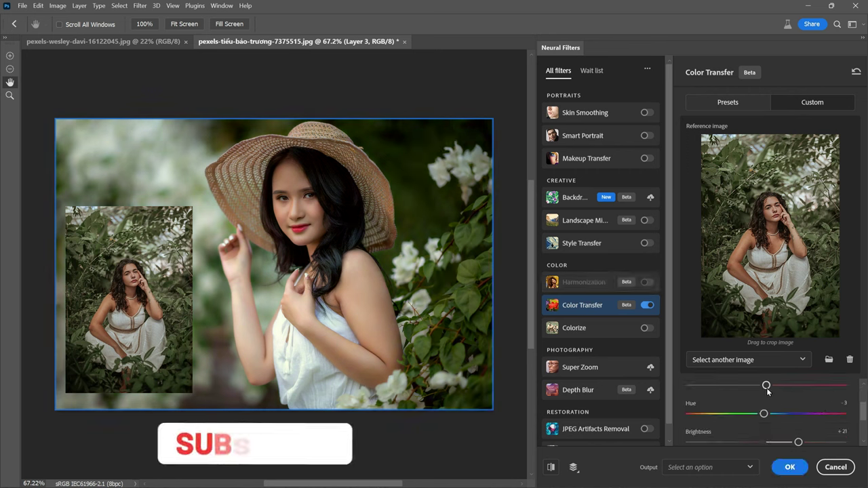
left_click_drag(766, 386, 759, 388)
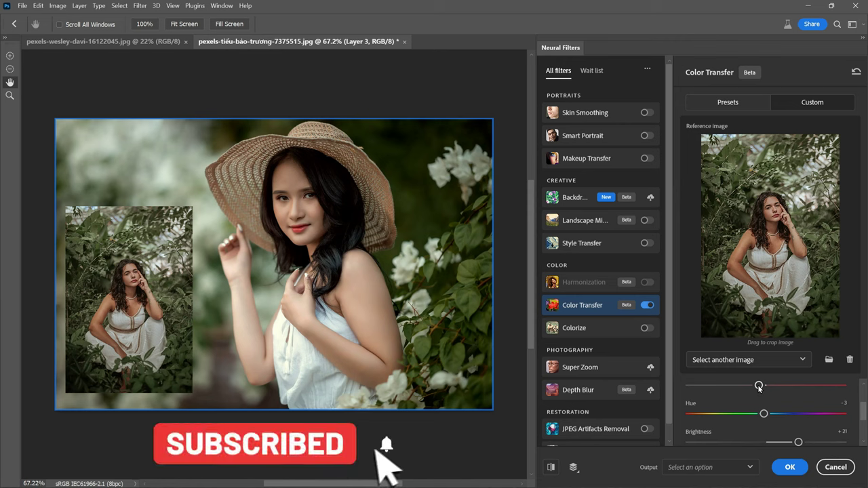
mouse_move(798, 442)
left_mouse_down()
mouse_move(851, 441)
mouse_move(790, 444)
left_mouse_up()
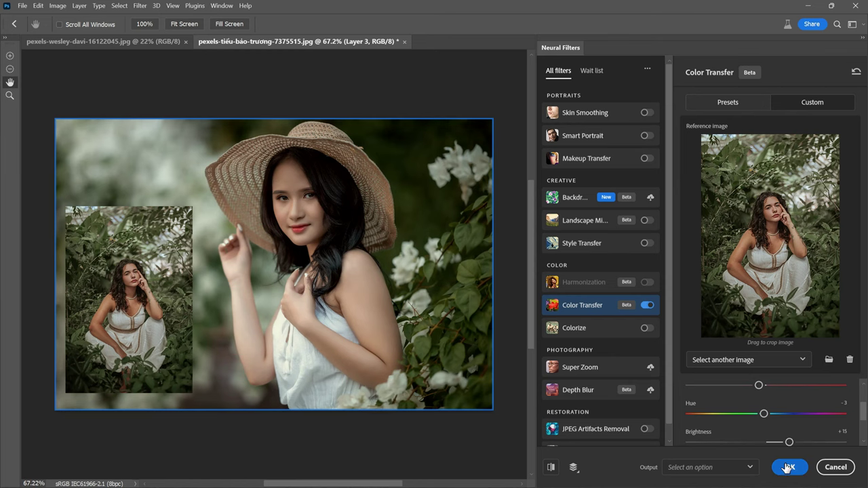
left_click(789, 467)
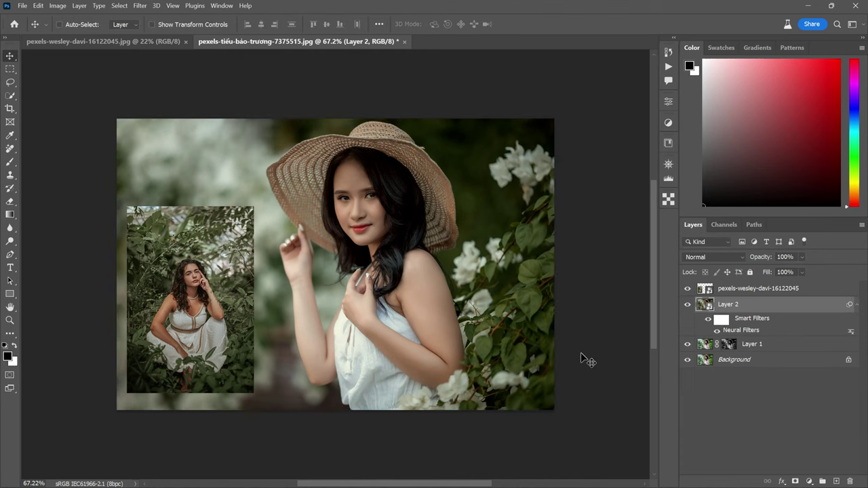
Toggle the reference photo's visibility, then solo the original Background layer for comparison
left_click(688, 289)
left_click(688, 289)
left_click(688, 362, "alt")
left_click(688, 361, "alt")
left_click(688, 362, "alt")
left_click(688, 362, "alt")
left_click(687, 361, "alt")
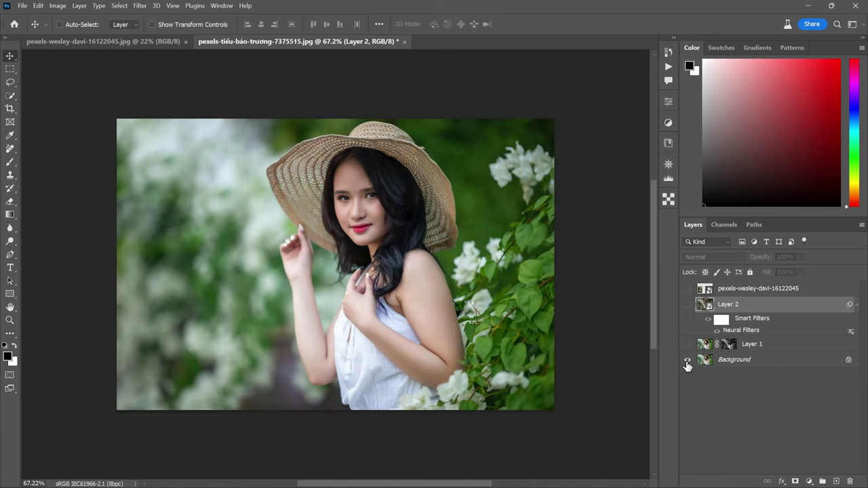